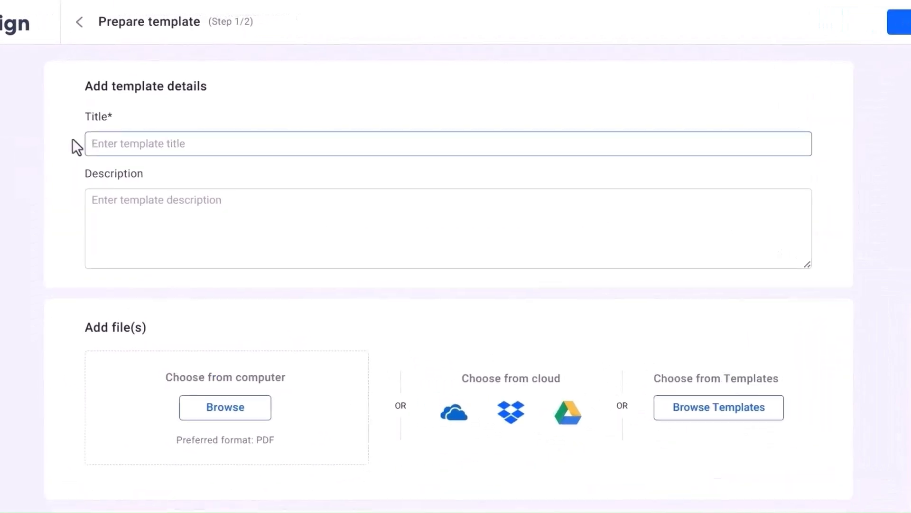
Title the template "Job Application Form" and describe it as "This template is applicable to new employees. It contains the employee's information and the associated responsibility.".
click(87, 202)
text(This template is applicable to new employees. It contains the employee's information and the associated responsibility.)
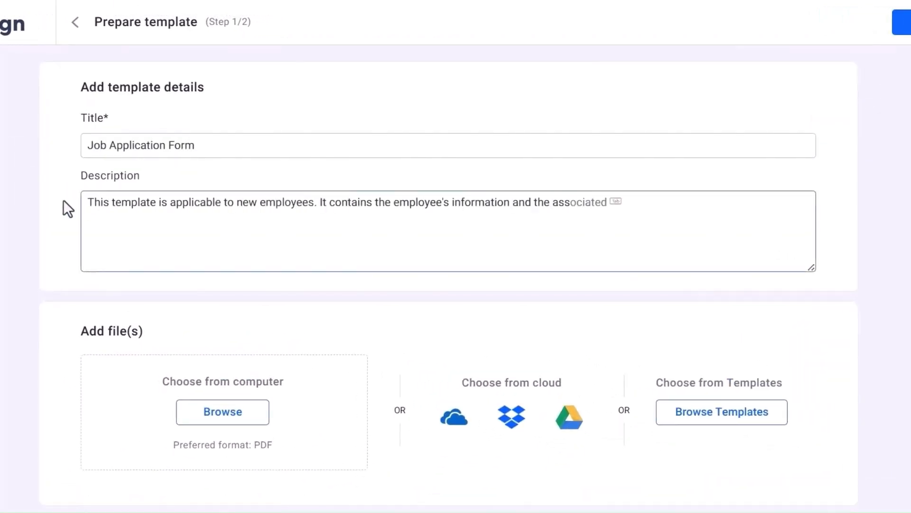
Upload the Job Application Form PDF from the computer and name the first role New Hires.
scroll(75, 194, down, 5)
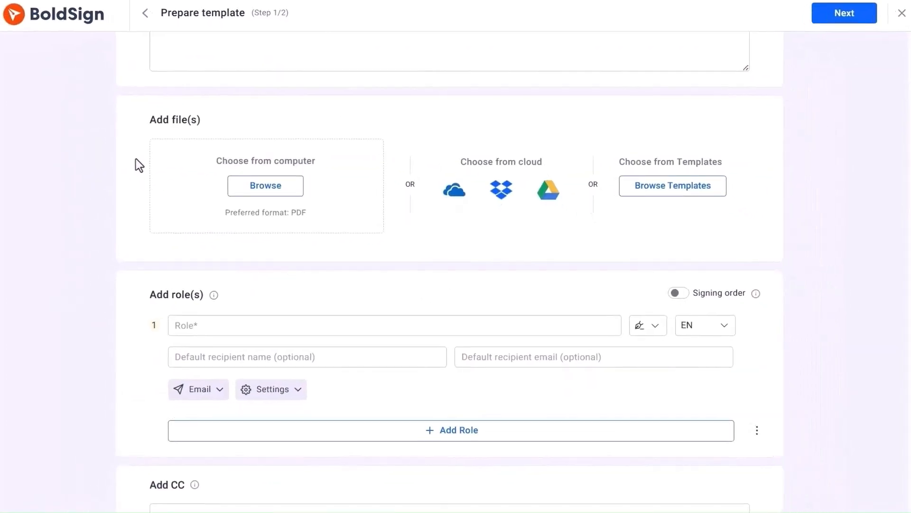
click(236, 198)
click(236, 136)
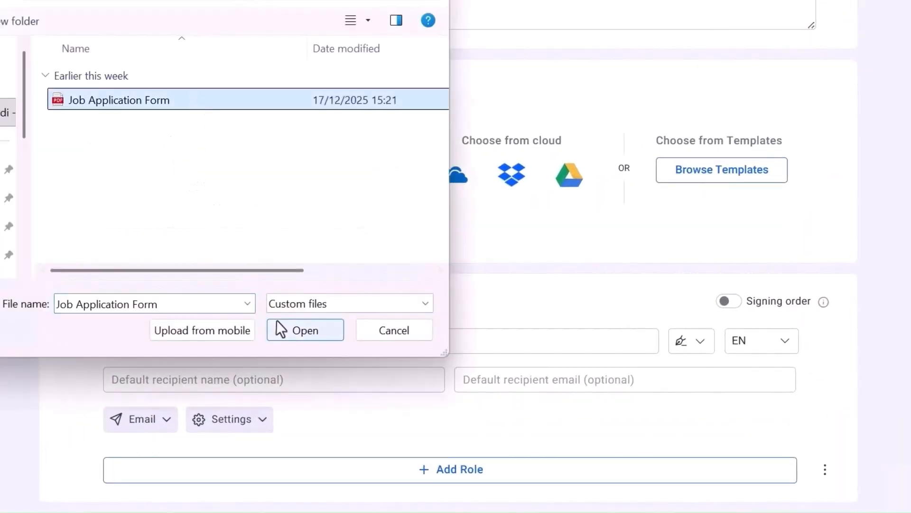
click(281, 329)
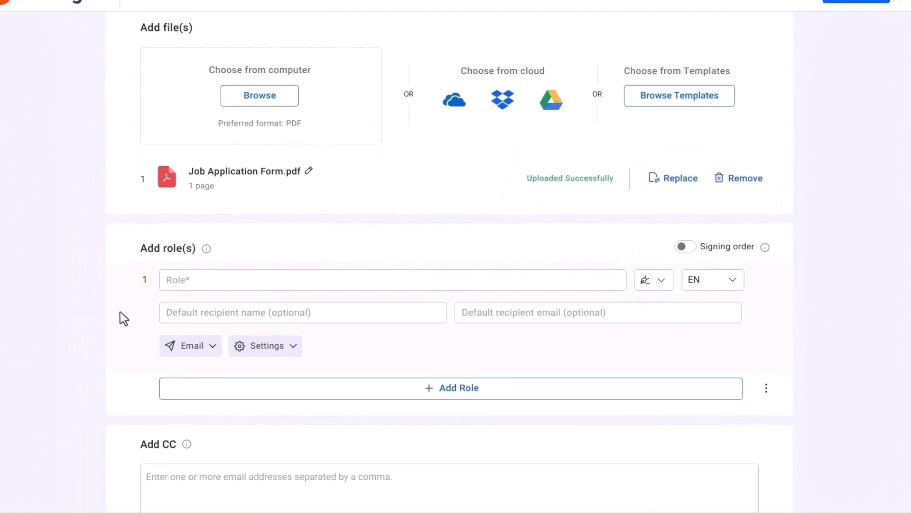
text(New Hires)
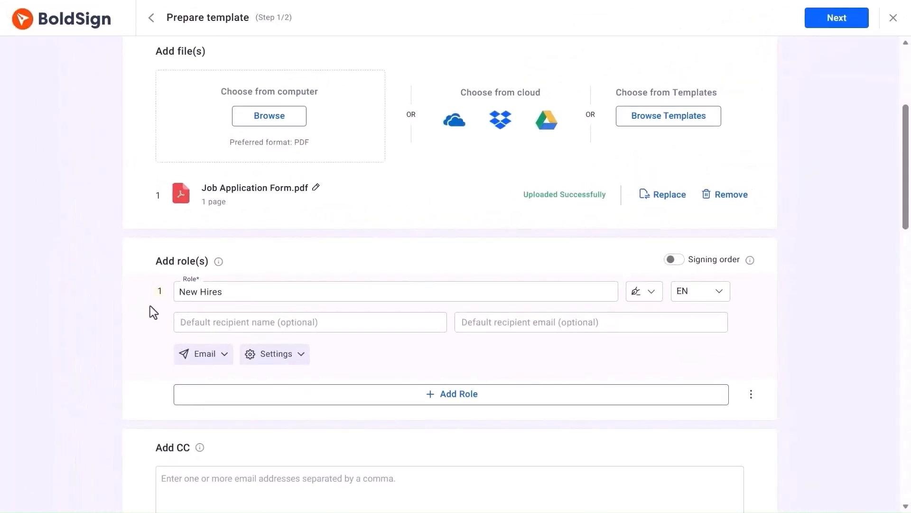
Disallow senders from adding new fields and from editing or deleting fields, and continue to the field configuration.
scroll(150, 306, down, 15)
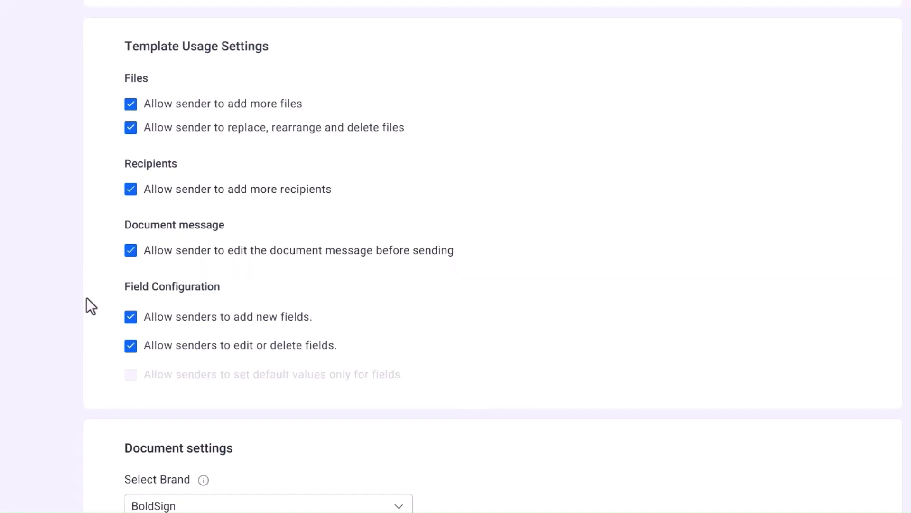
click(131, 317)
click(130, 346)
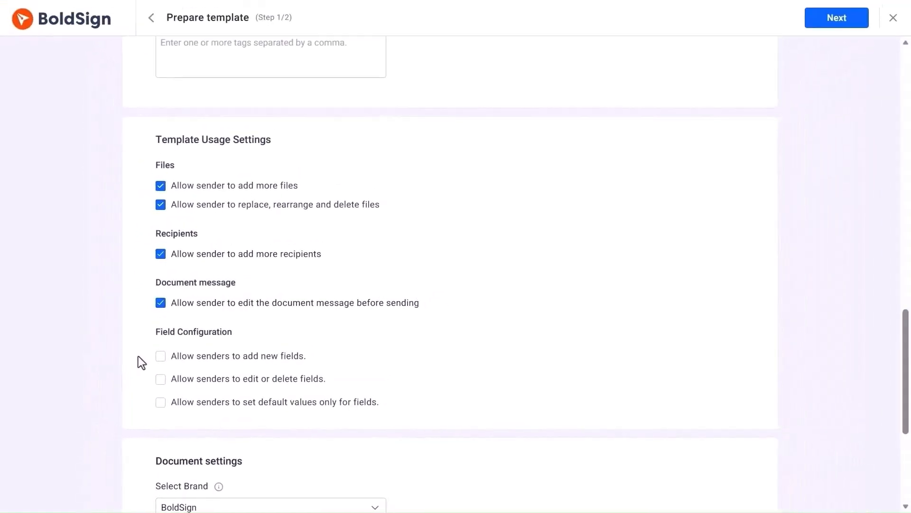
click(831, 20)
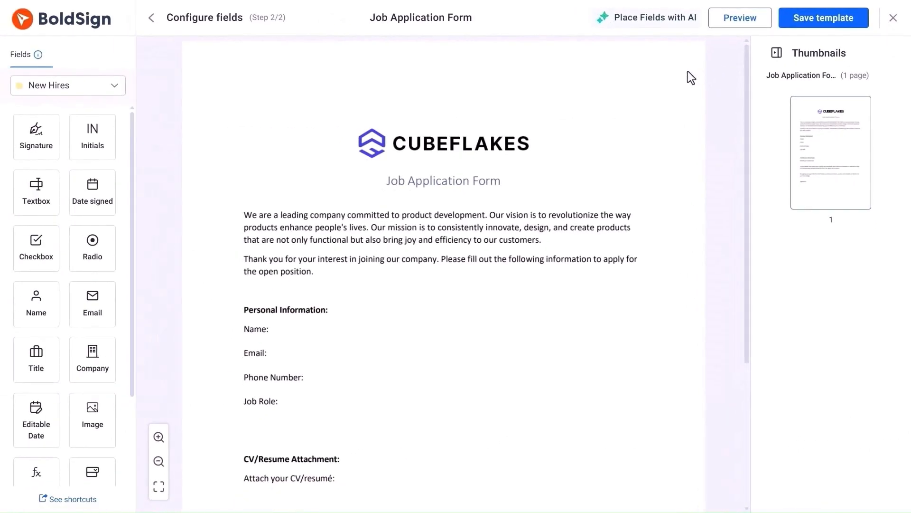
Place a Name field after the Name label and an Email field after the Email label.
scroll(688, 72, down, 3)
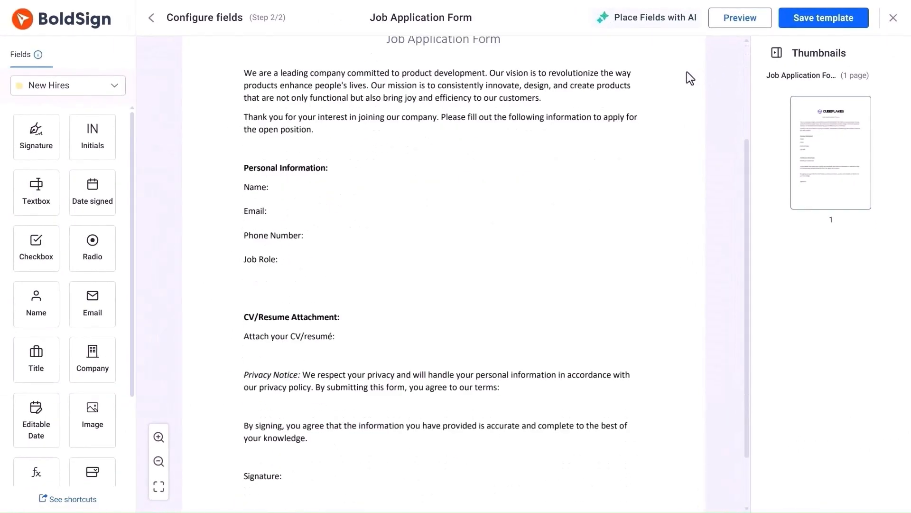
drag(55, 298, 286, 188)
drag(90, 301, 282, 208)
click(319, 228)
Place a Textbox field after the Phone Number label and choose a validation type for it.
drag(38, 190, 332, 235)
drag(905, 252, 902, 474)
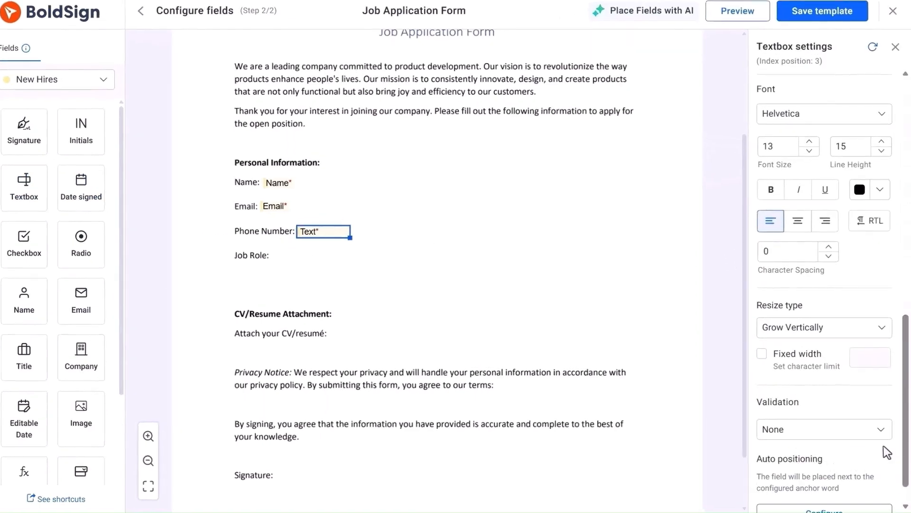
click(878, 431)
click(871, 329)
click(407, 302)
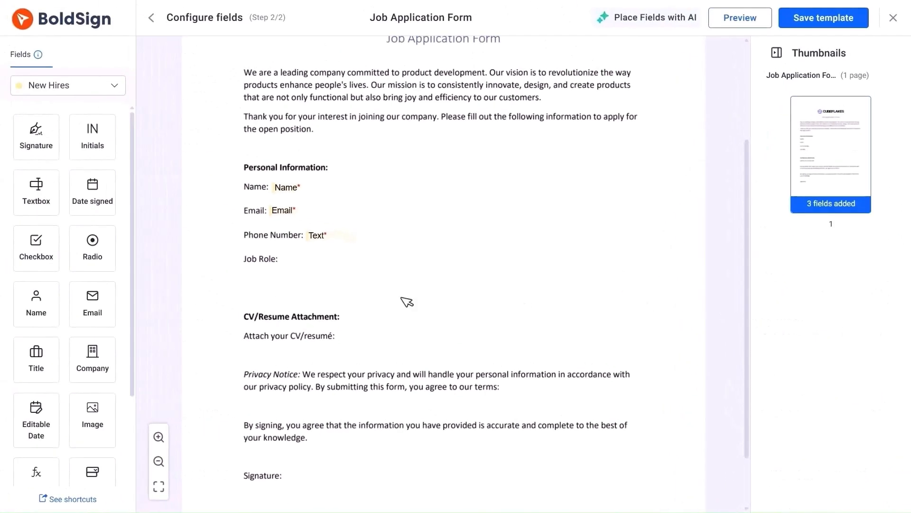
Place a Dropdown field after the Job Role label with the options Marketing, Sales and Testing Engineer.
scroll(126, 326, down, 2)
drag(93, 388, 315, 261)
scroll(869, 349, up, 5)
click(845, 202)
text(Marketing)
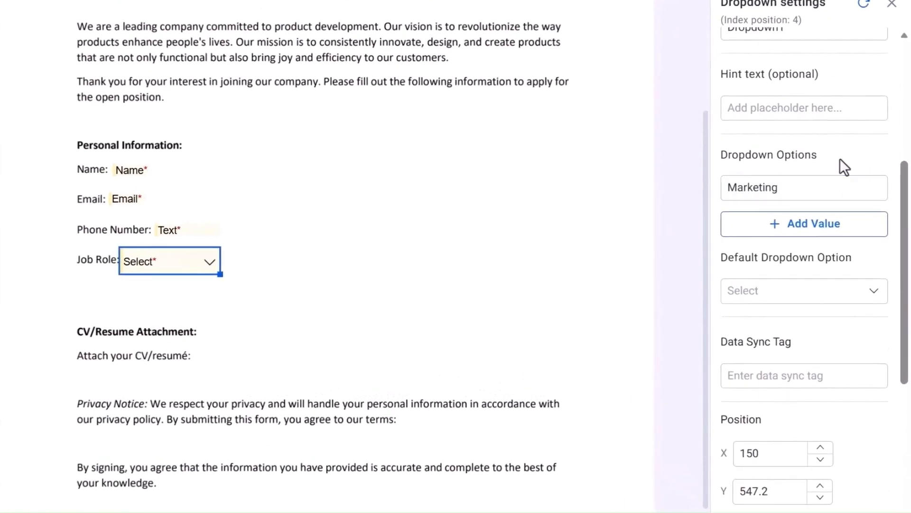
click(838, 226)
text(Sales)
click(839, 259)
text(Testing Engineer)
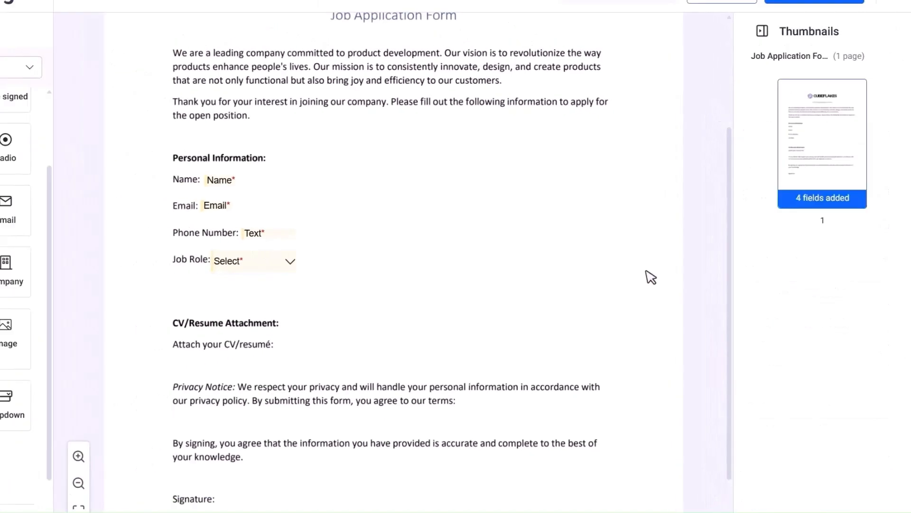
Place an Attachment field after "Attach your CV/resumé" and title it Resume.
drag(36, 442, 374, 334)
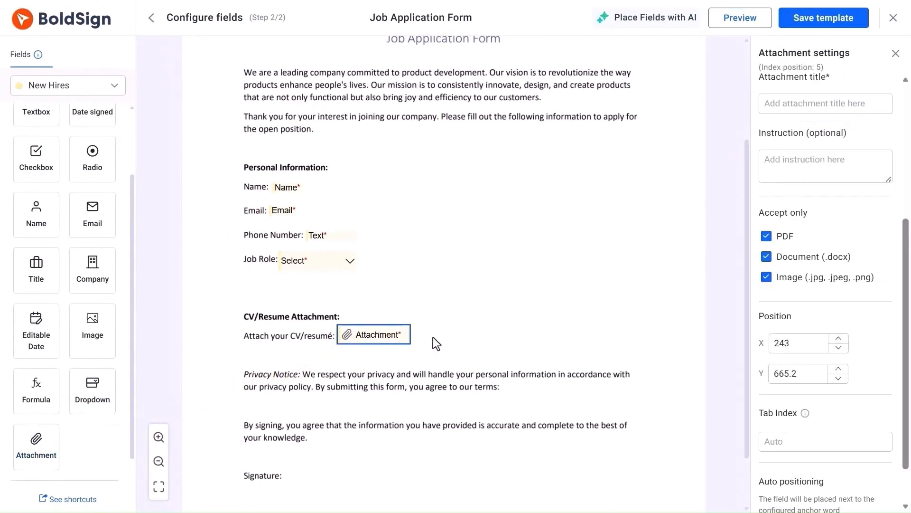
click(796, 104)
text(Resume)
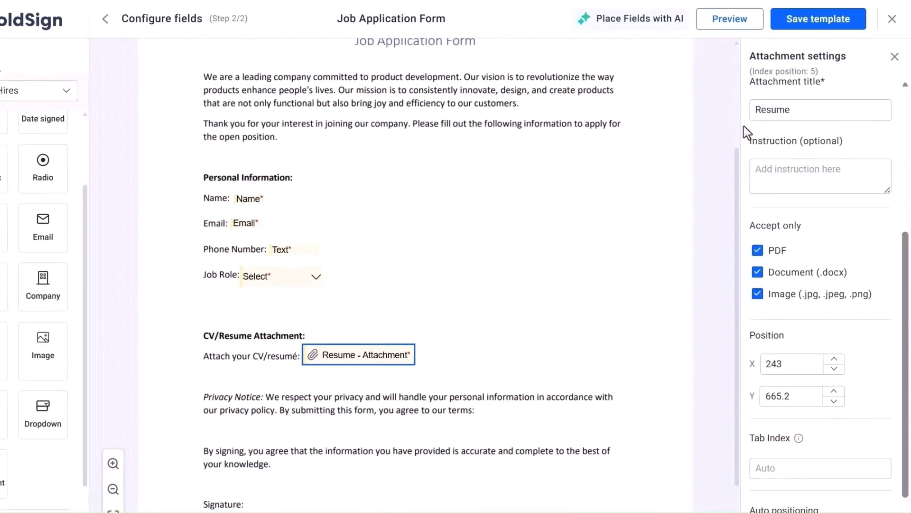
Place a Signature field after the Signature label and save the template.
drag(36, 142, 323, 474)
click(390, 471)
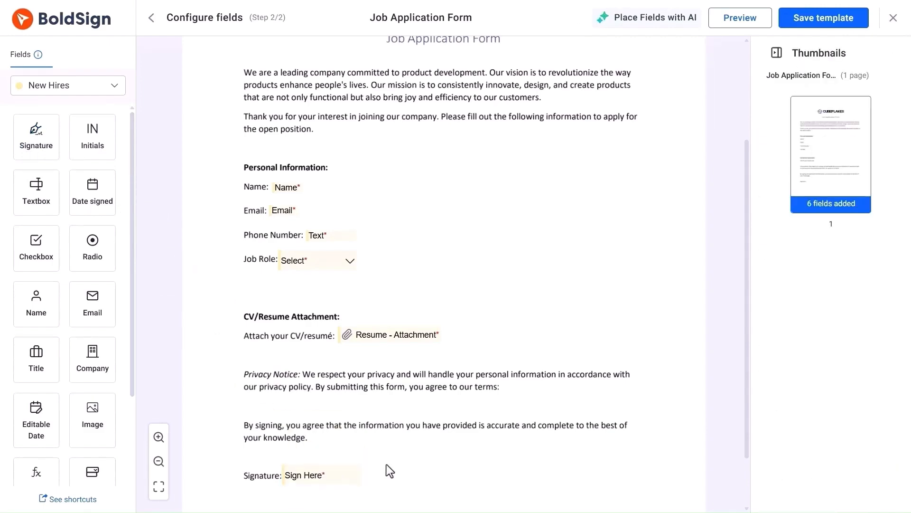
click(796, 18)
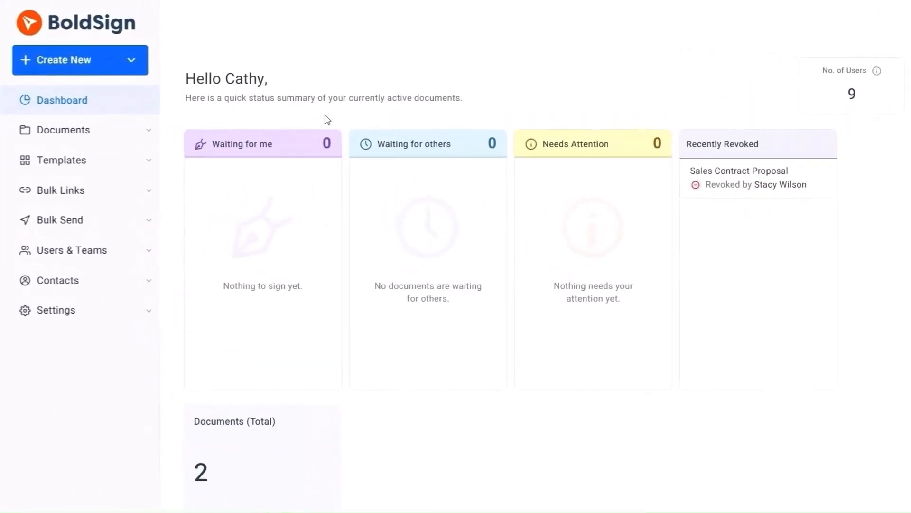
Open the list of templates and start a new document from the Job Application Form template.
click(152, 160)
click(112, 239)
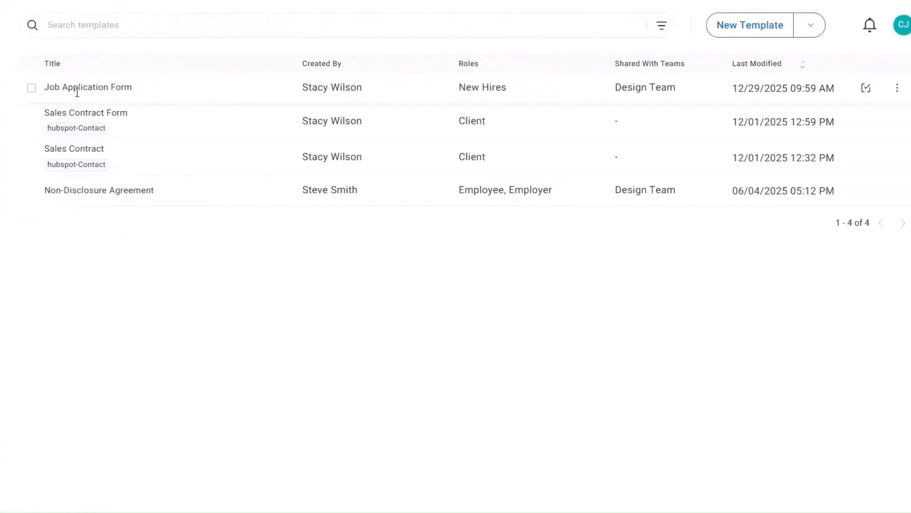
click(883, 88)
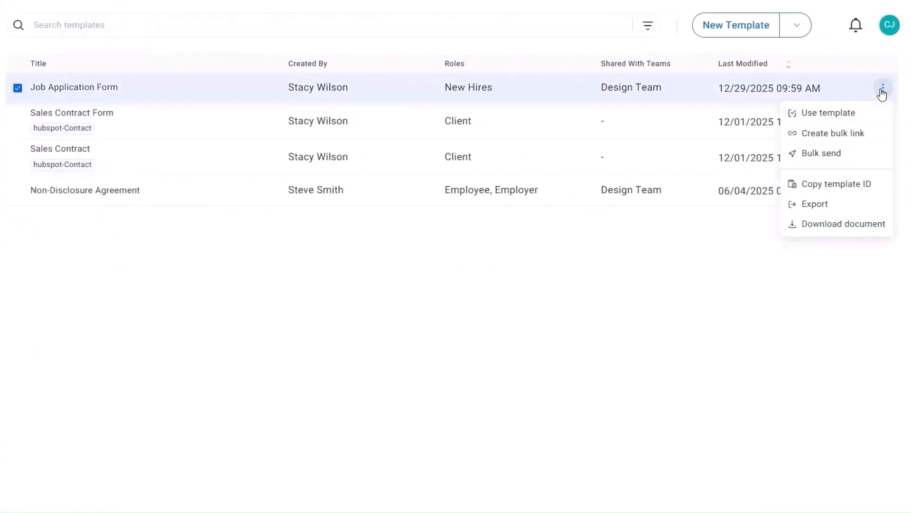
click(839, 114)
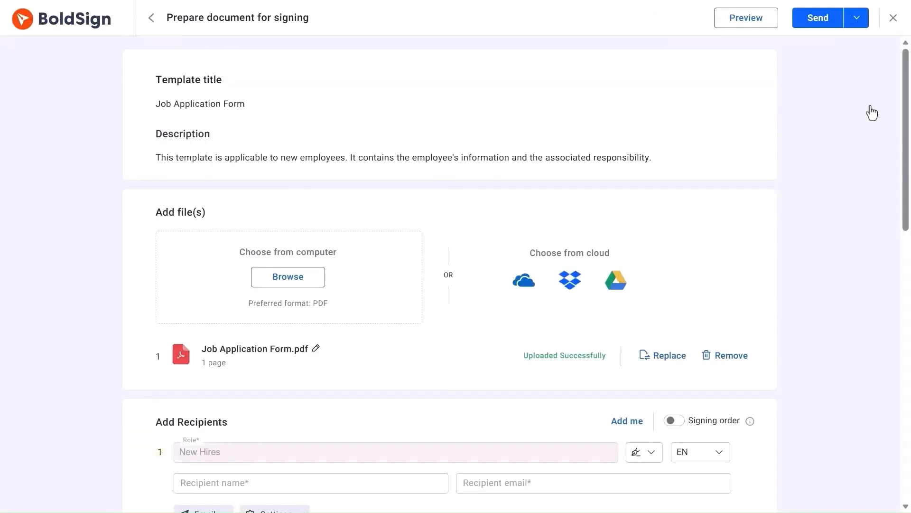
Fill in the New Hires recipient's name and email by looking up and choosing the saved contact.
drag(906, 119, 907, 230)
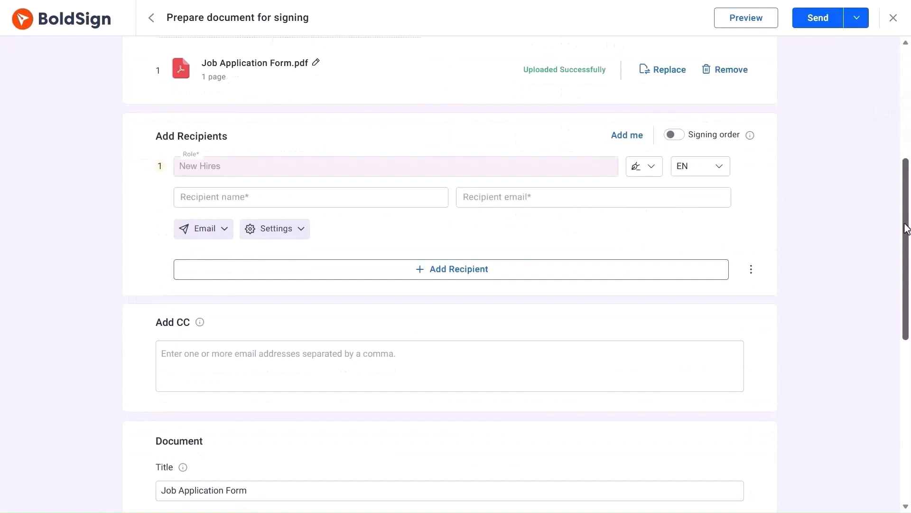
click(436, 200)
text(Mathew)
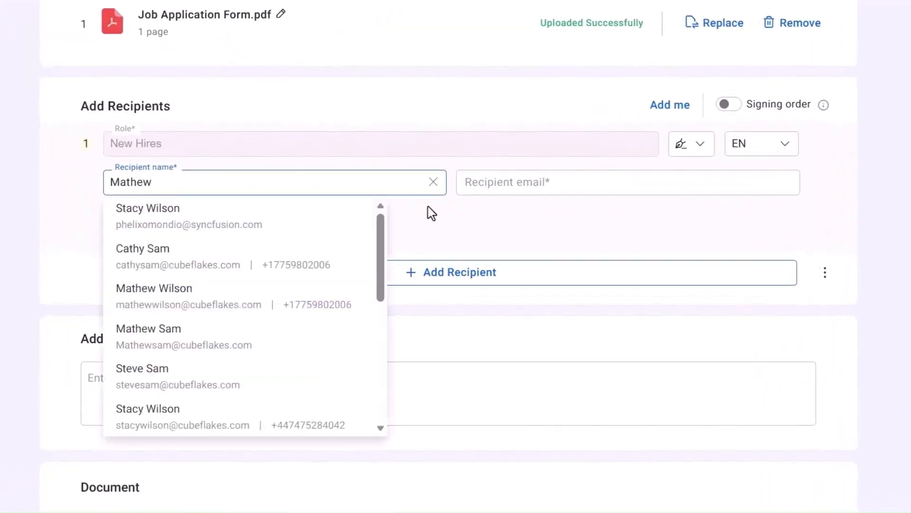
text( W)
key(Return)
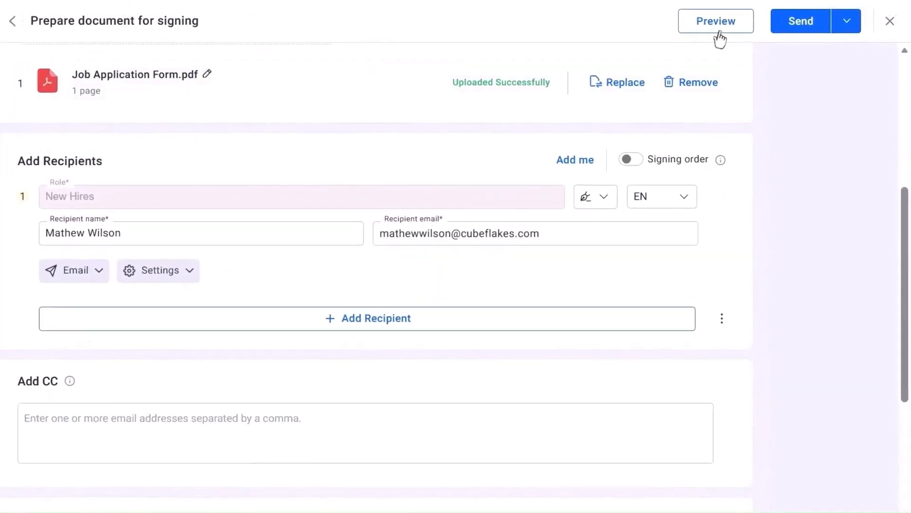
Preview the document to check its fields and recipient details, and return to the preparation page.
click(717, 23)
scroll(527, 95, down, 3)
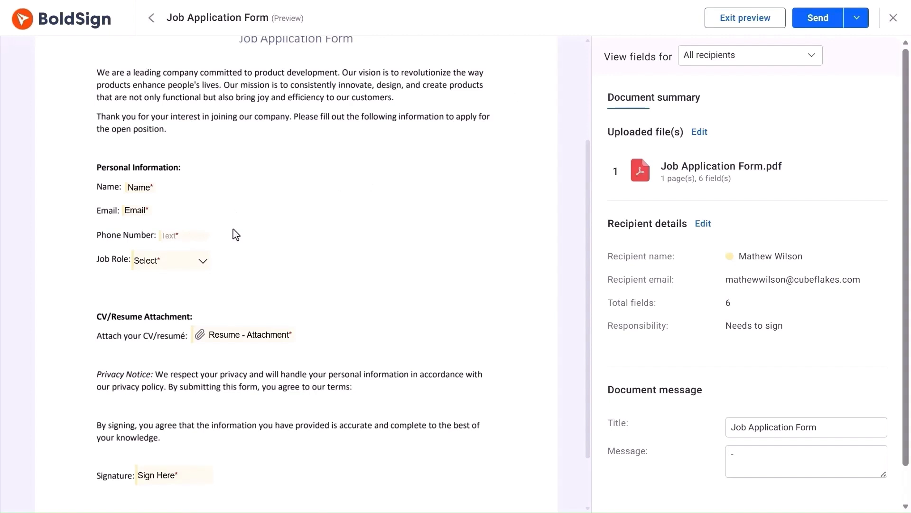
click(743, 19)
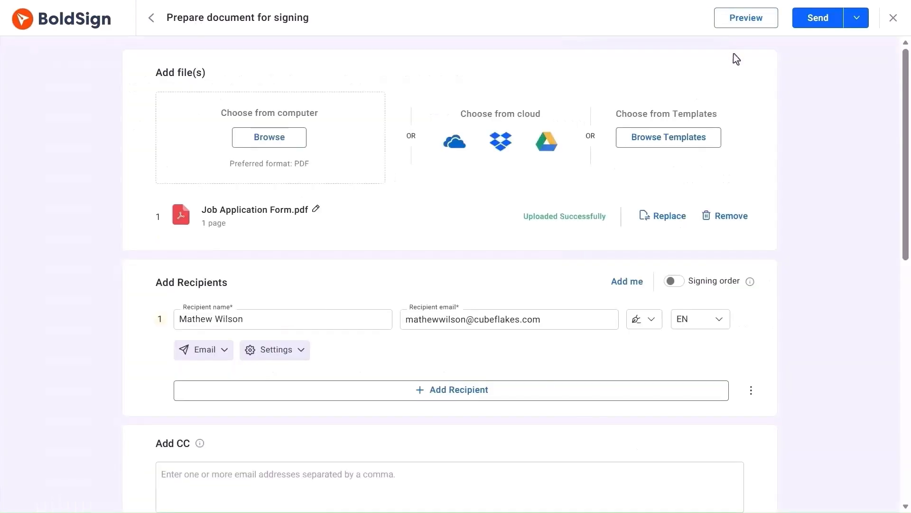
Send the Job Application Form document to the recipient for signing.
click(803, 18)
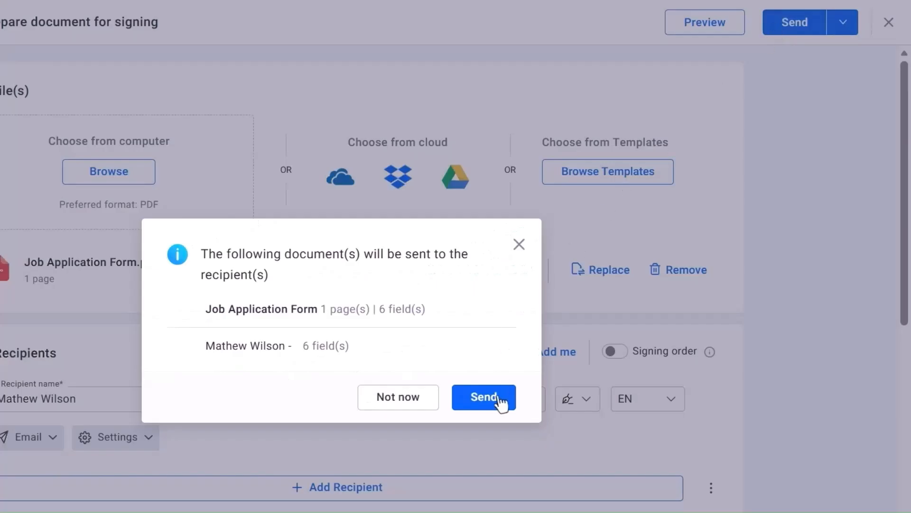
click(583, 322)
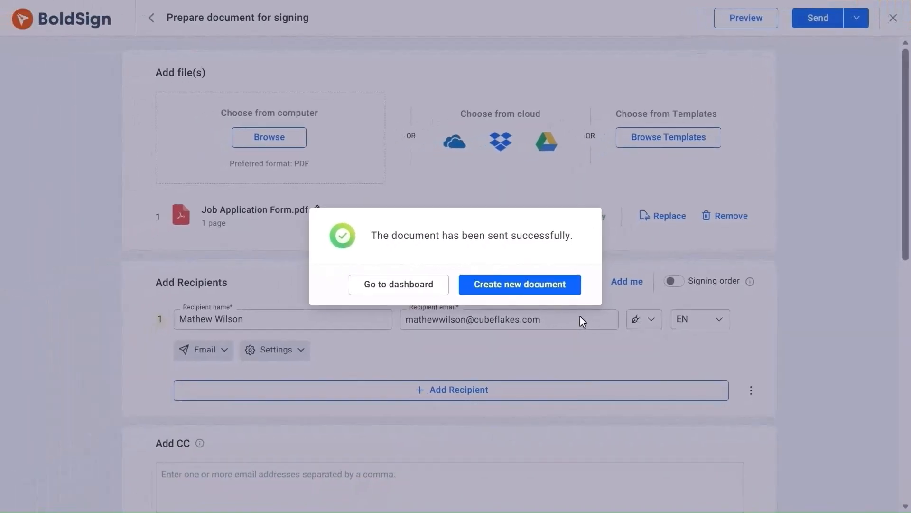